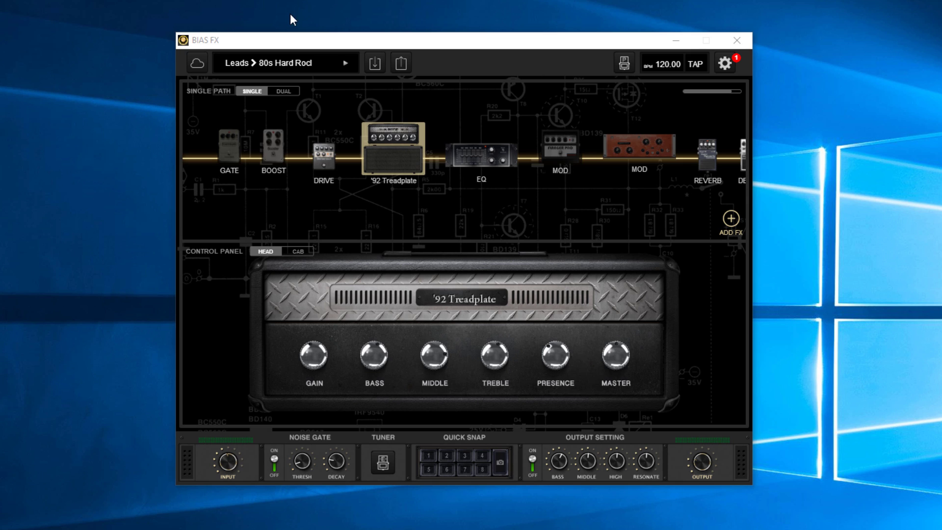
click(196, 63)
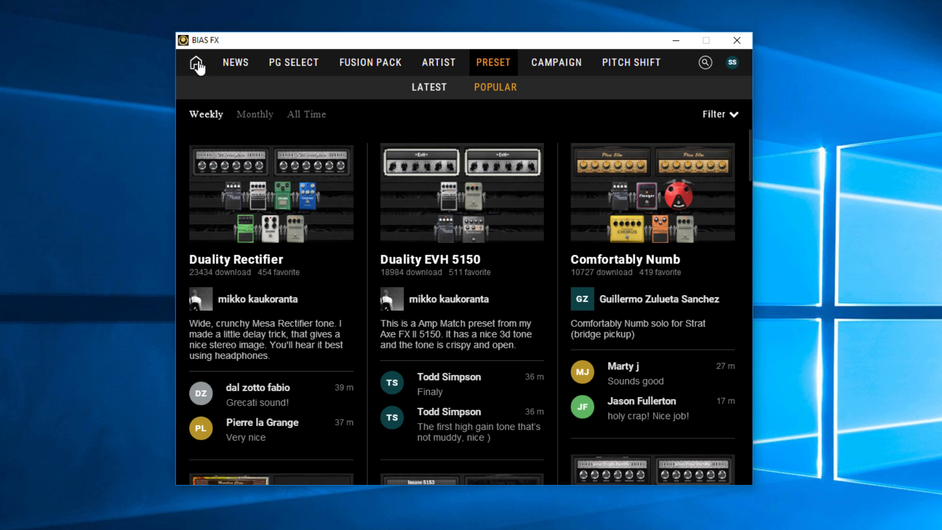
click(444, 64)
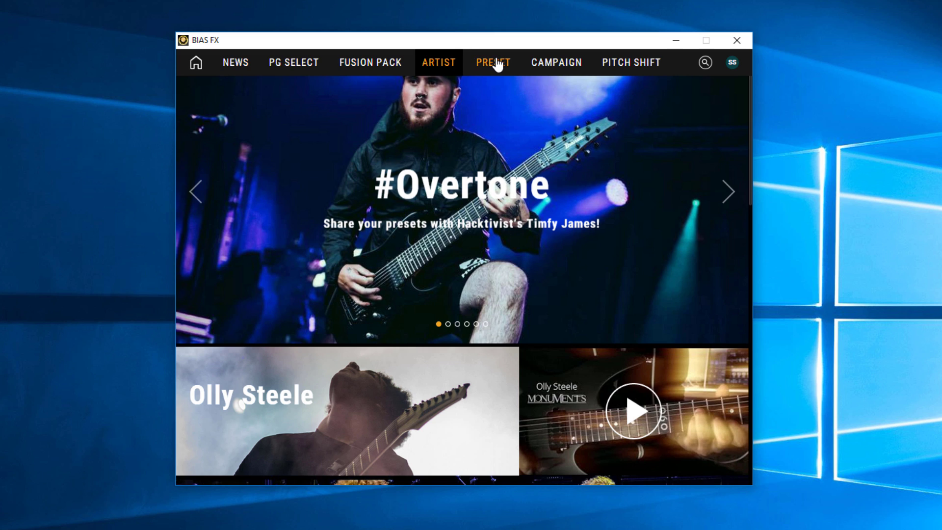
click(495, 63)
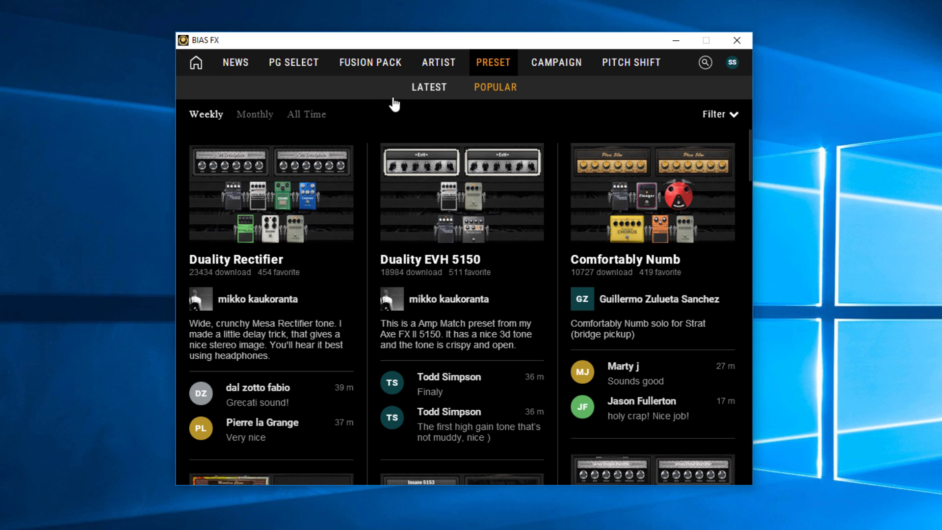
click(196, 70)
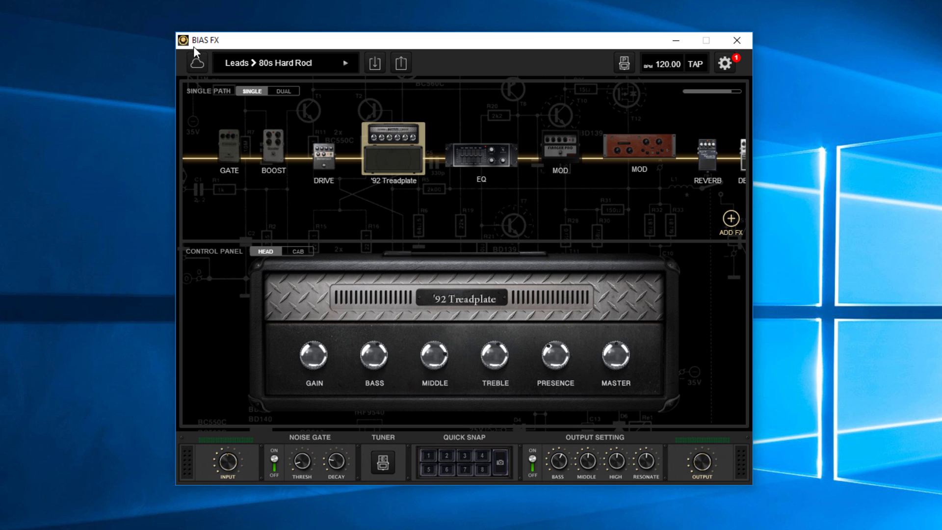
click(196, 65)
click(196, 65)
Swap the '92 Treadplate amp for the High Gain EL34 from the HI GAIN category.
double_click(394, 158)
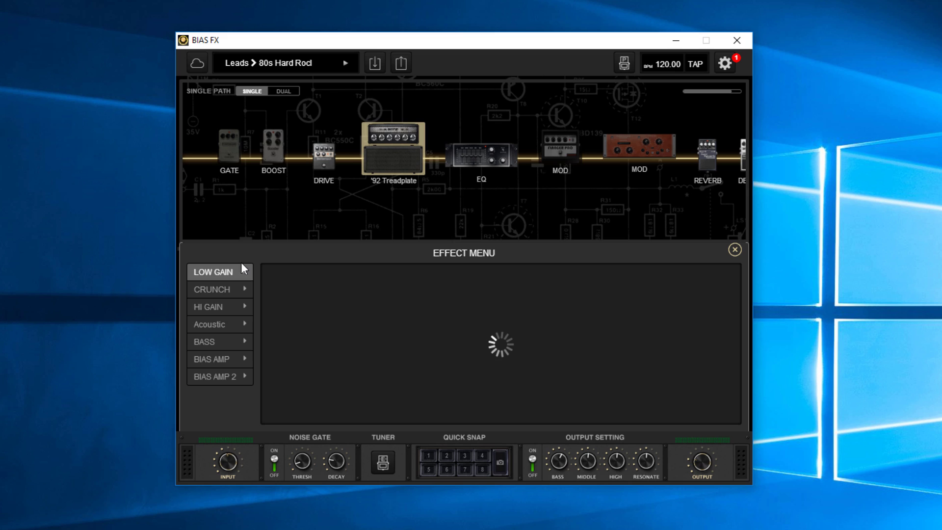
click(224, 291)
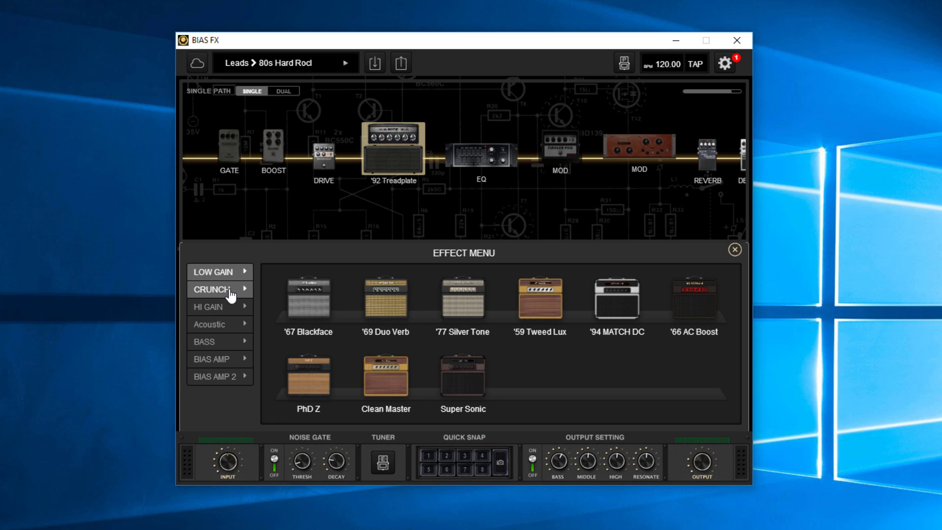
click(226, 311)
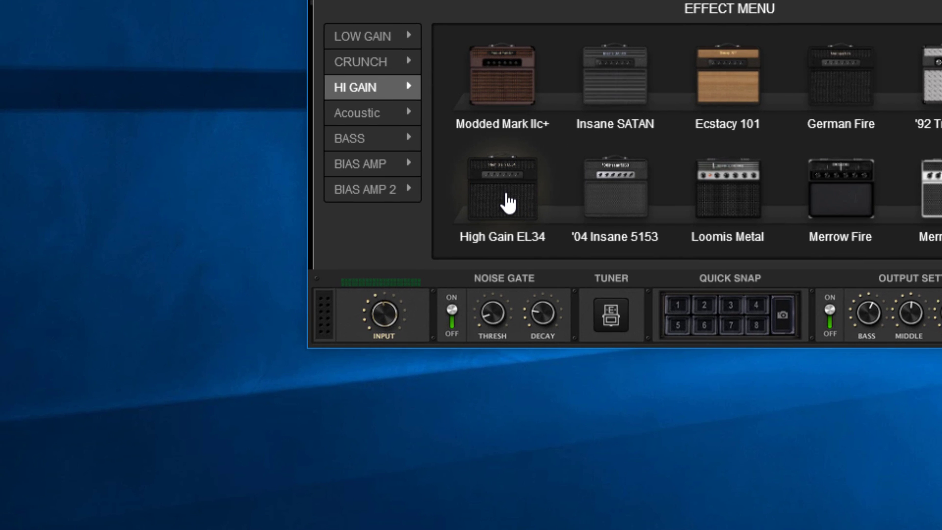
click(509, 202)
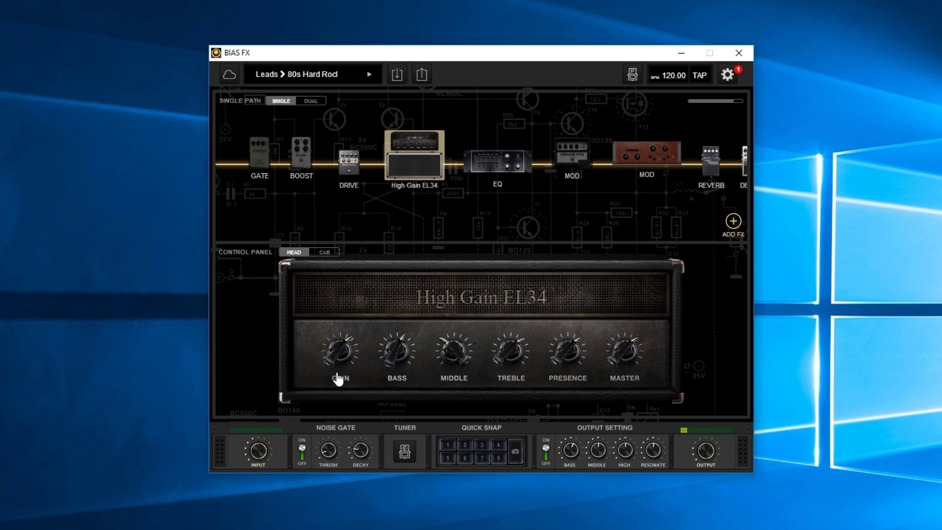
mouse_move(421, 149)
Show the BIAS AMP 2 amps in the amp picker and scroll to locate YJM 100.
double_click(417, 166)
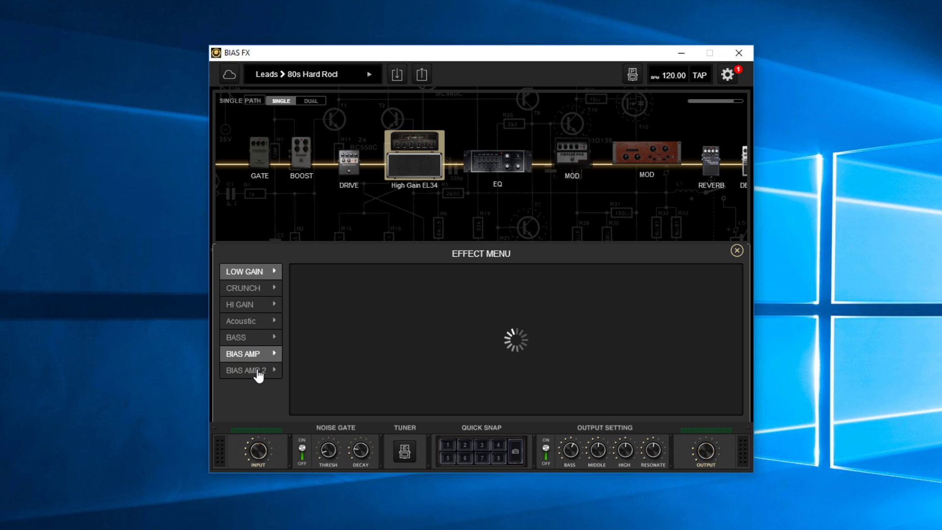
click(258, 375)
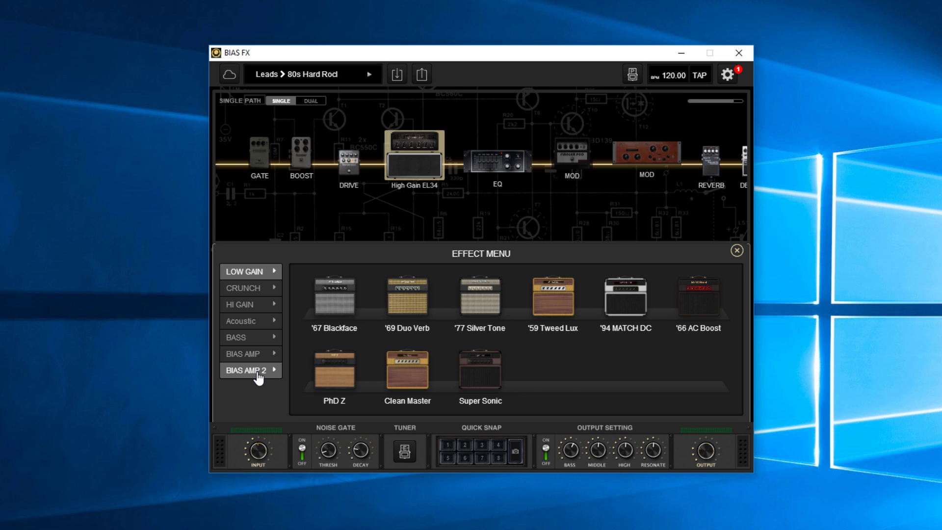
scroll(512, 319, down, 5)
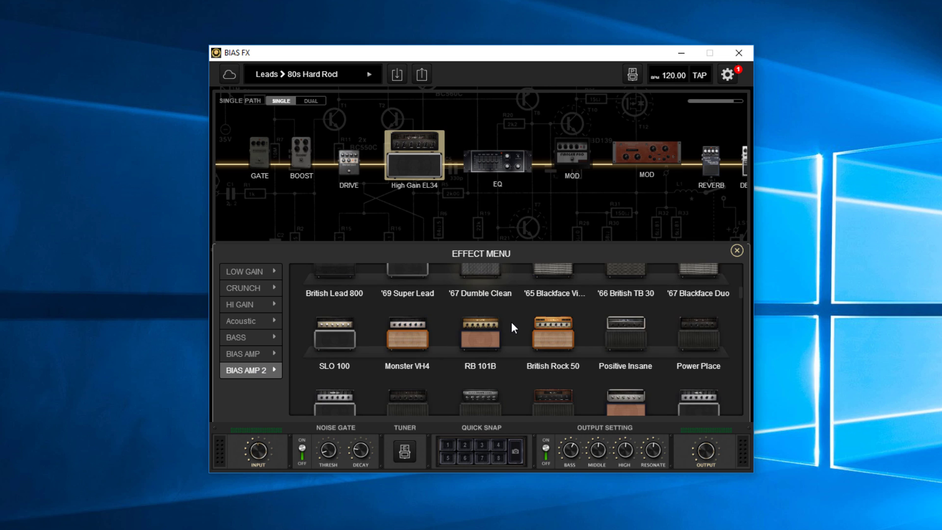
scroll(512, 322, down, 10)
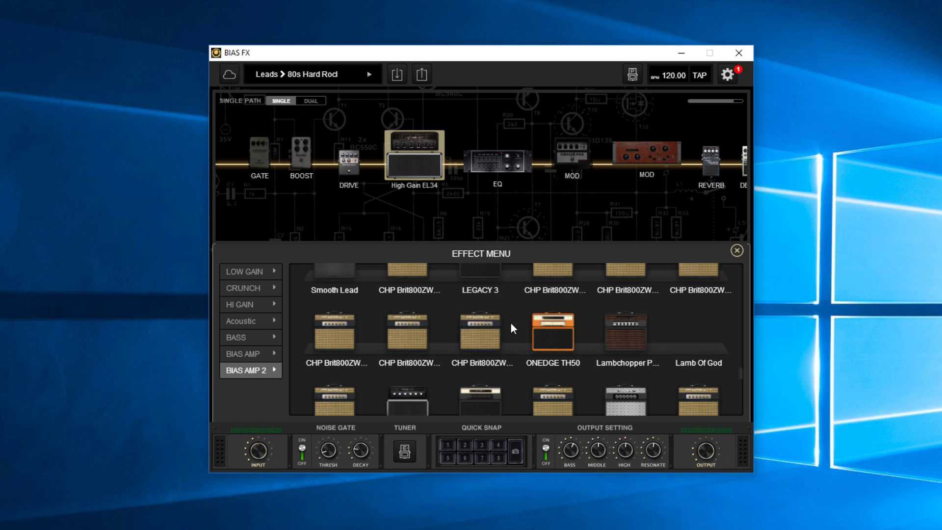
scroll(507, 328, down, 10)
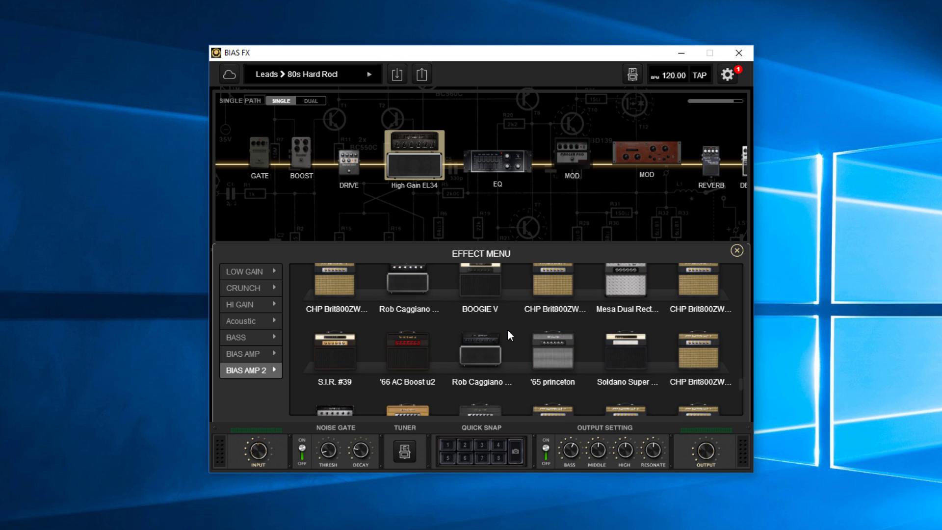
scroll(507, 328, up, 20)
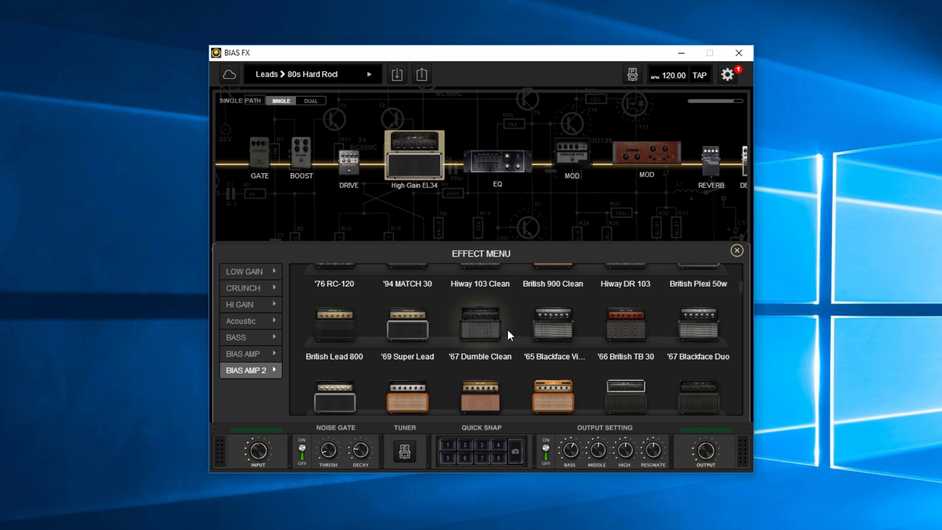
scroll(507, 328, up, 3)
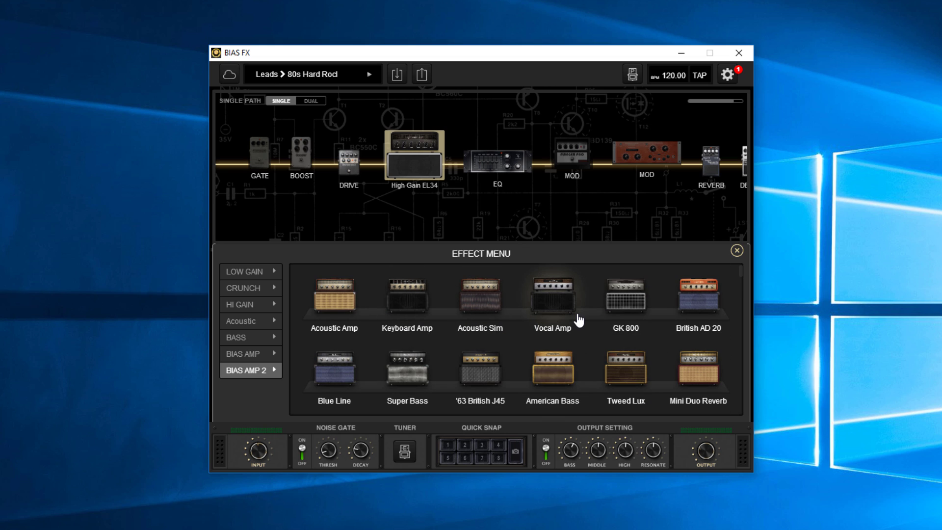
scroll(580, 320, down, 15)
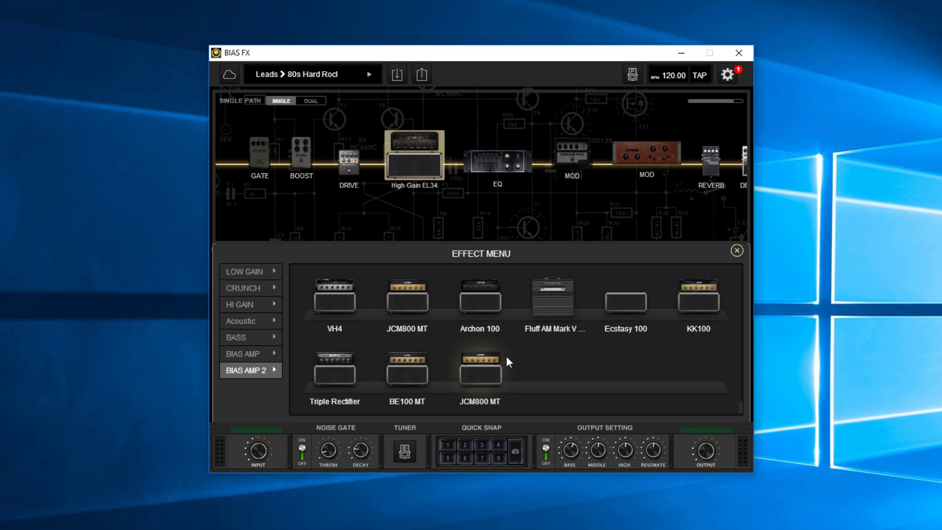
scroll(506, 357, up, 3)
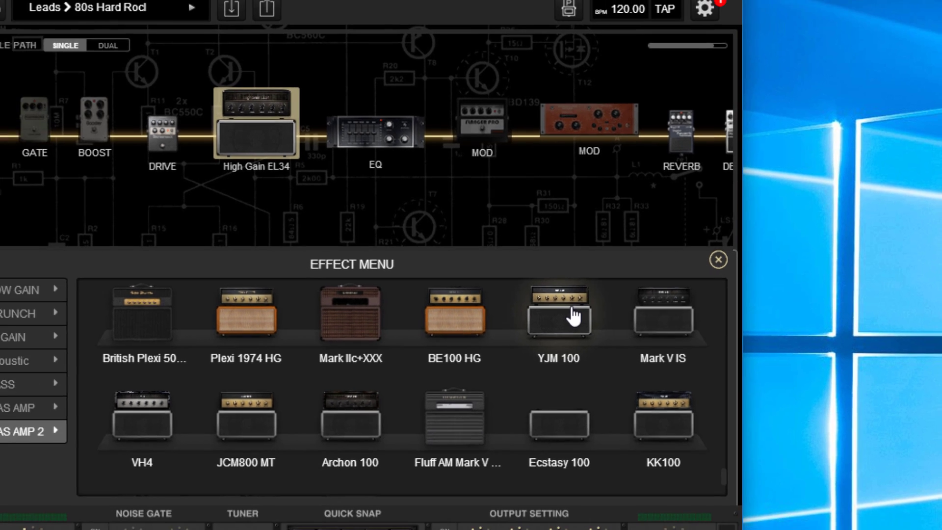
Swap in the YJM 100 amp, lower the DRIVE pedal gain to 0.6, and show the amp's controls.
click(549, 318)
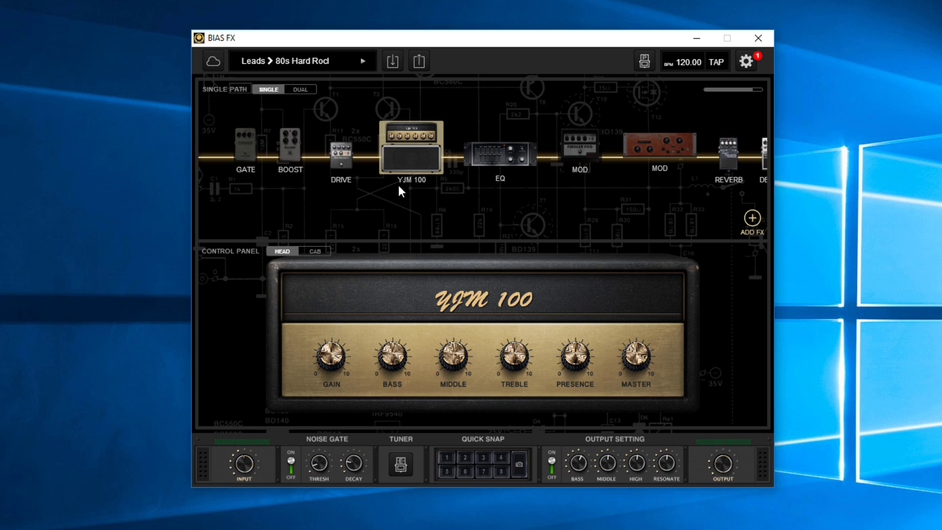
mouse_move(416, 169)
mouse_move(339, 162)
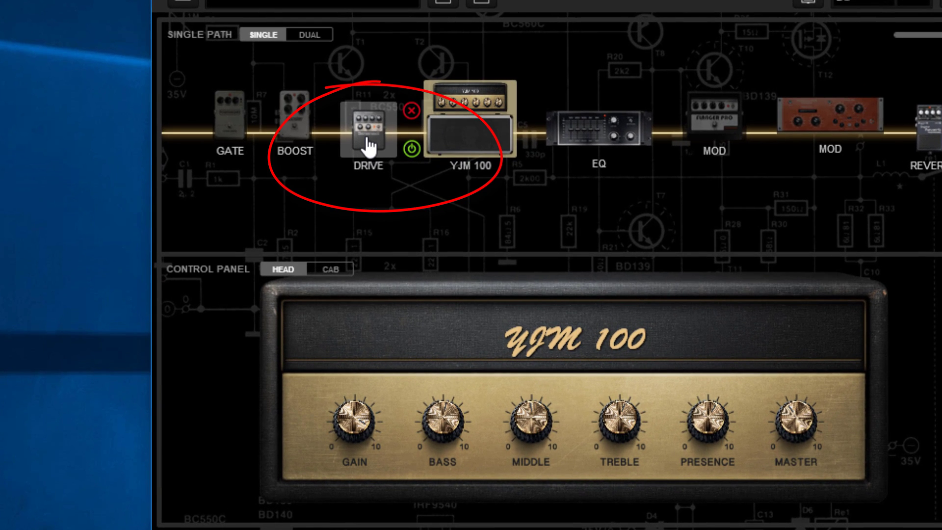
click(369, 146)
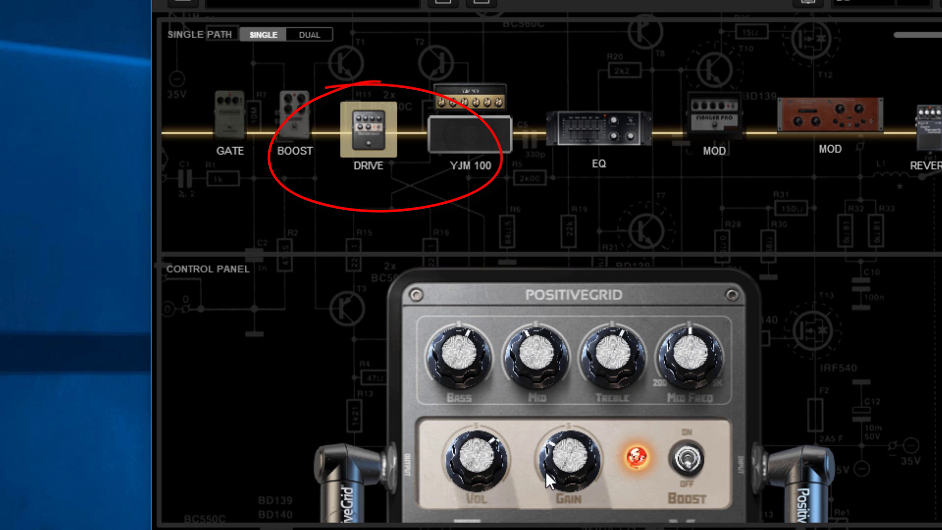
mouse_move(552, 454)
mouse_down()
mouse_move(550, 475)
mouse_move(545, 461)
mouse_up()
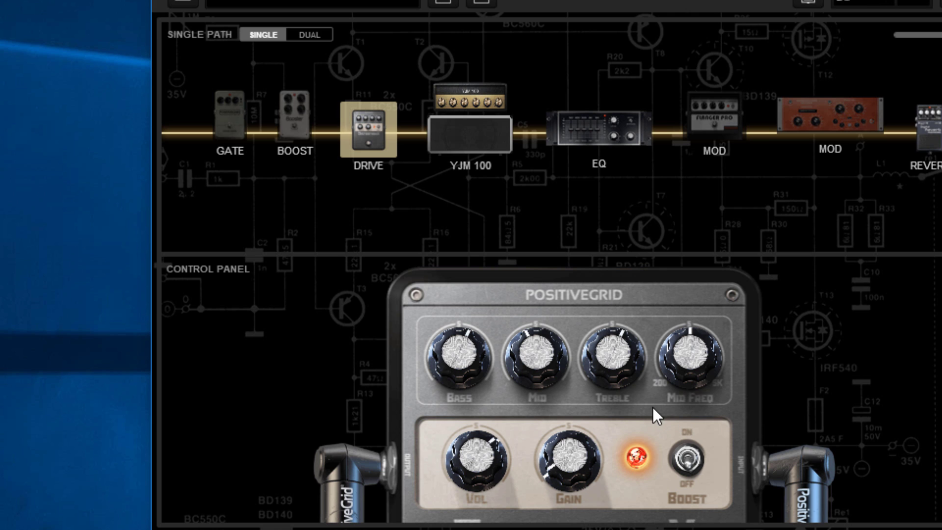
click(454, 143)
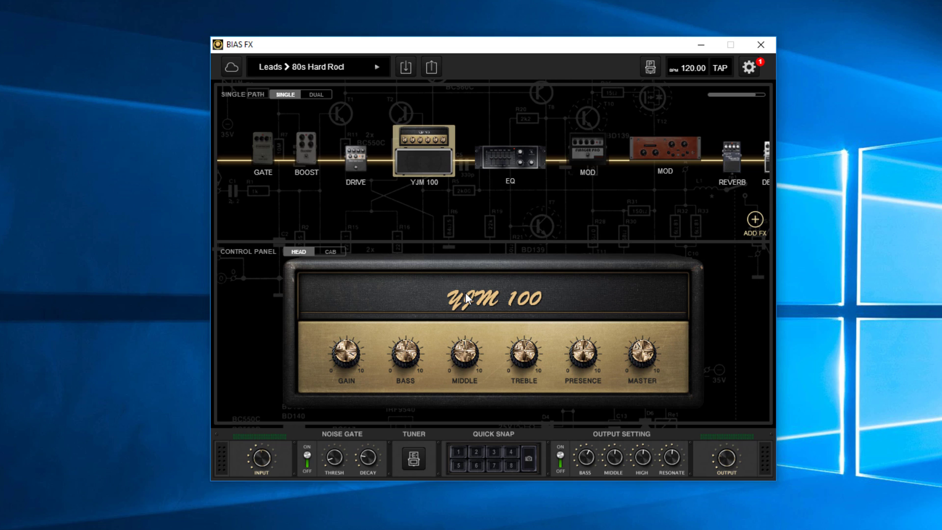
Show the CAB settings, check both mic dropdowns leaving MIC 2 off, and browse cab models.
mouse_move(425, 182)
click(331, 252)
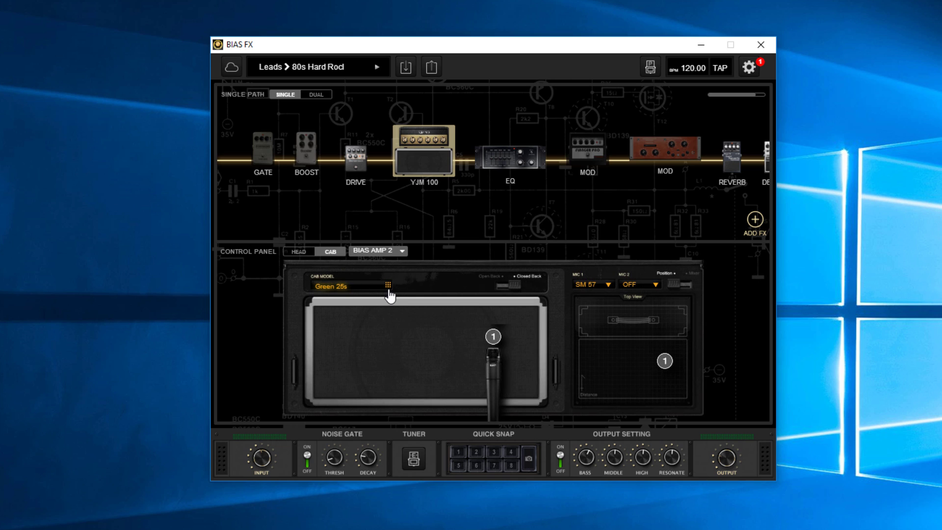
click(609, 286)
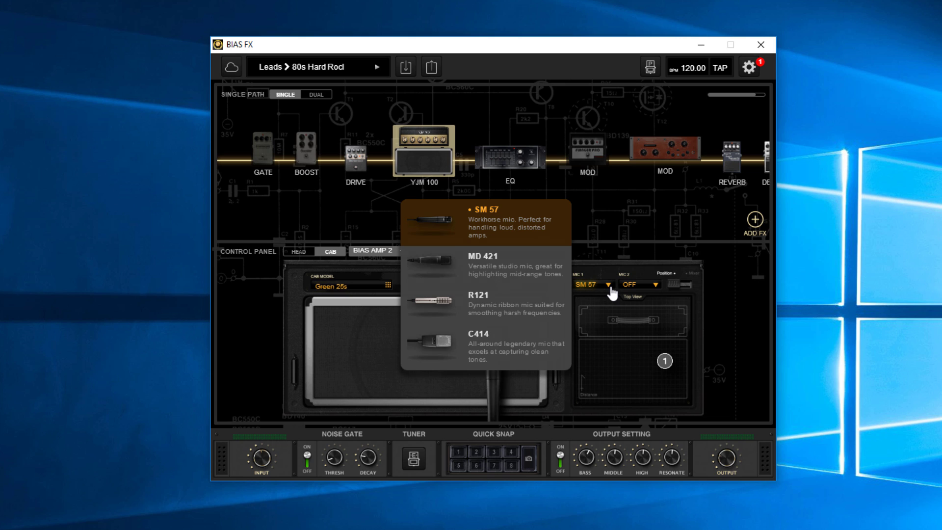
click(610, 288)
click(655, 285)
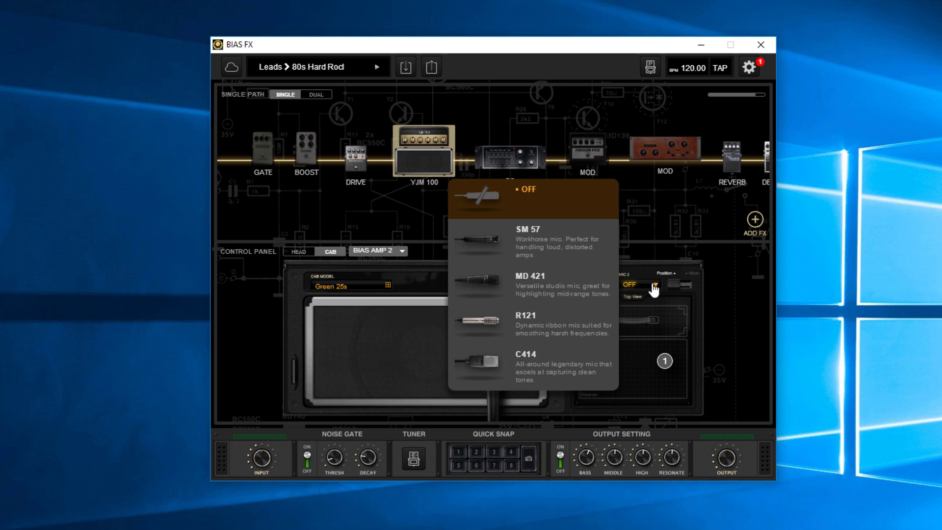
click(654, 288)
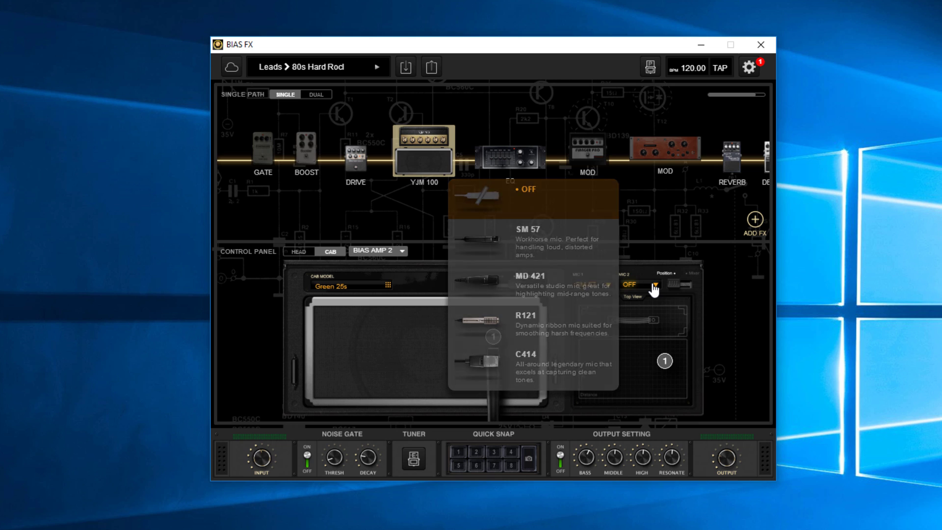
click(388, 285)
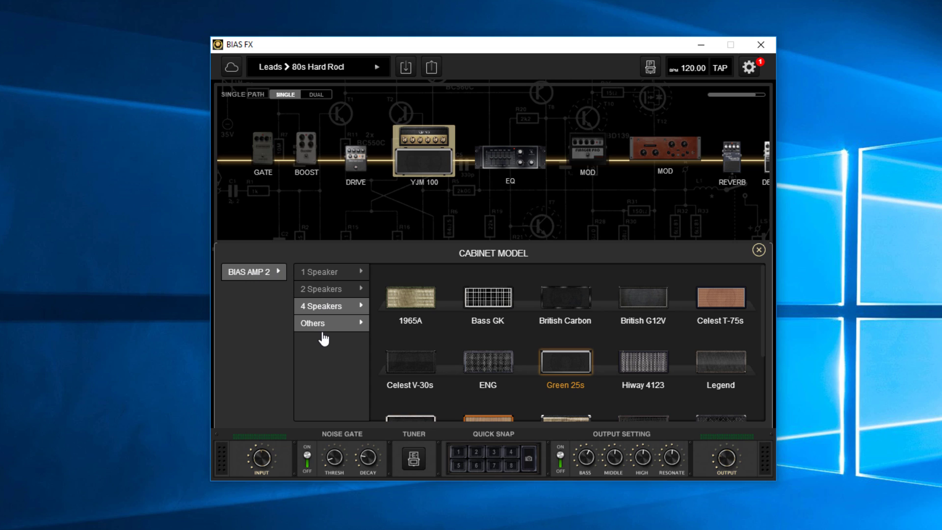
Browse cab categories, try Celest V-30s, then set the cab back to Green 25s.
click(340, 330)
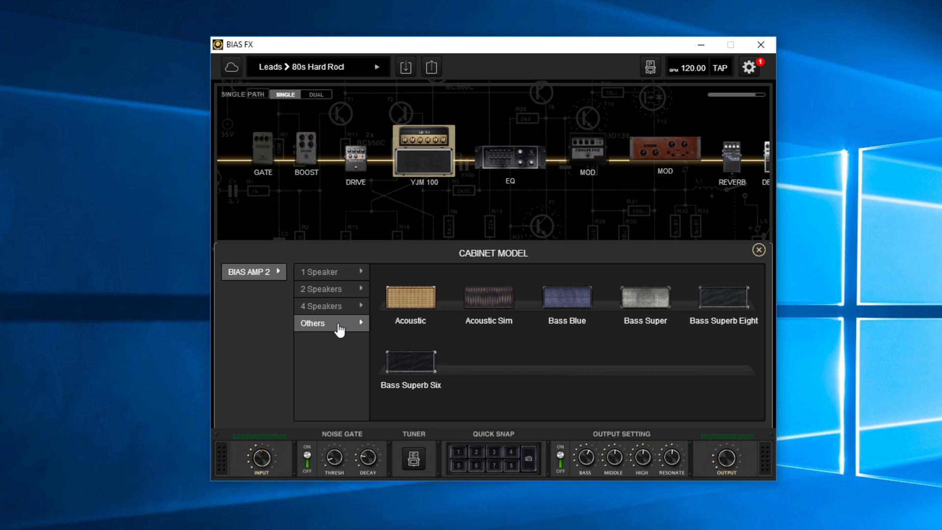
click(348, 292)
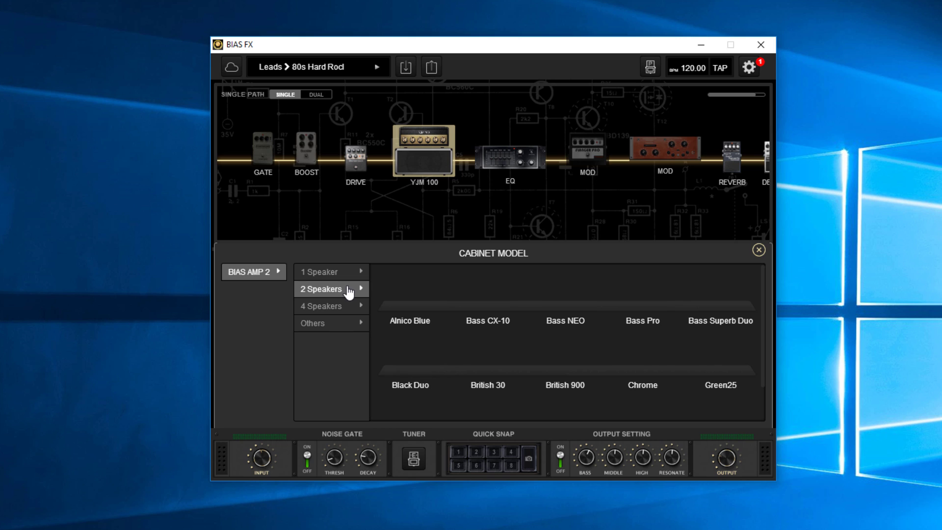
click(348, 307)
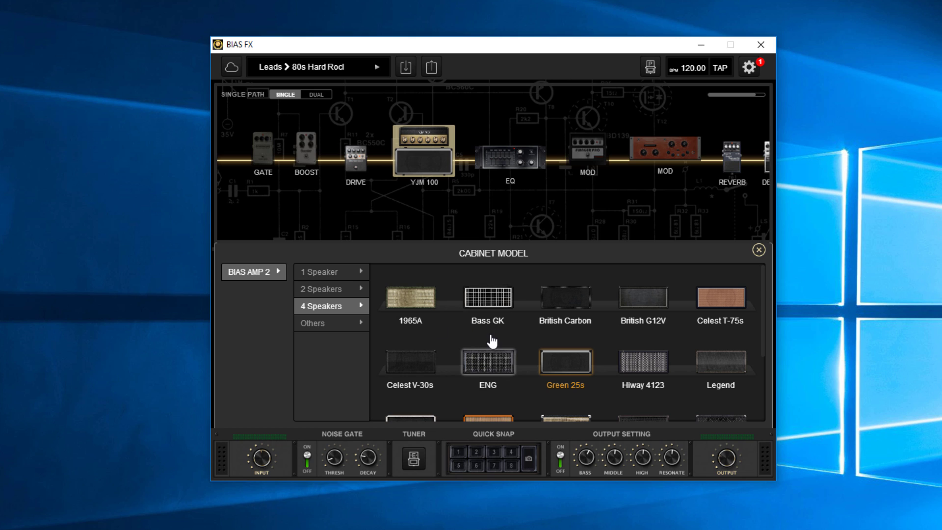
click(410, 363)
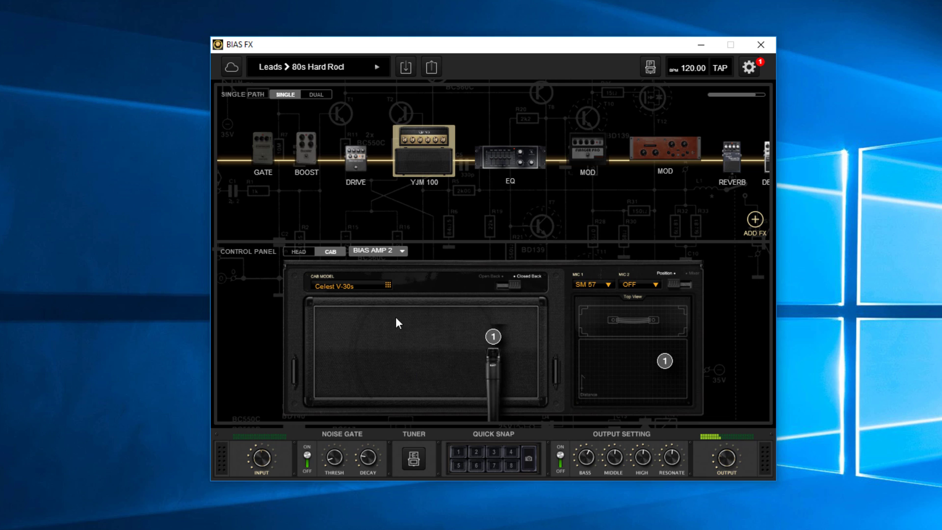
click(387, 285)
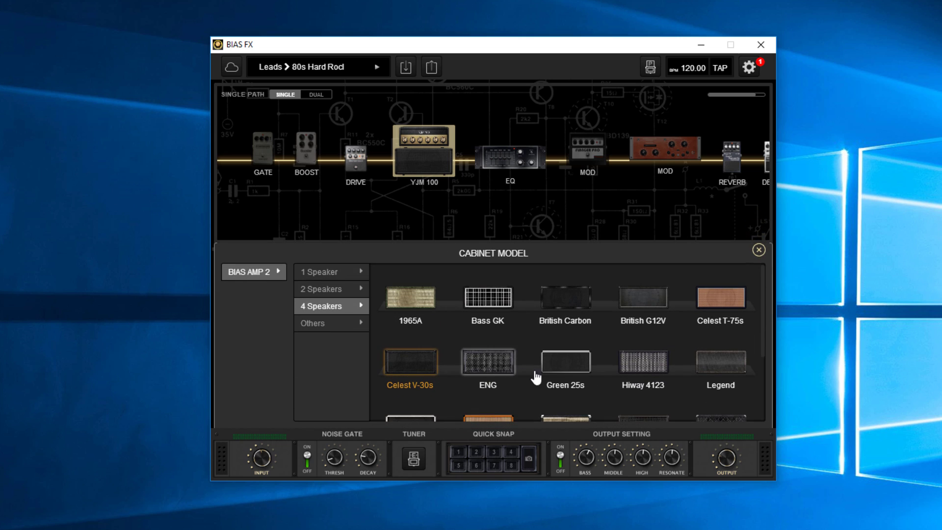
click(557, 374)
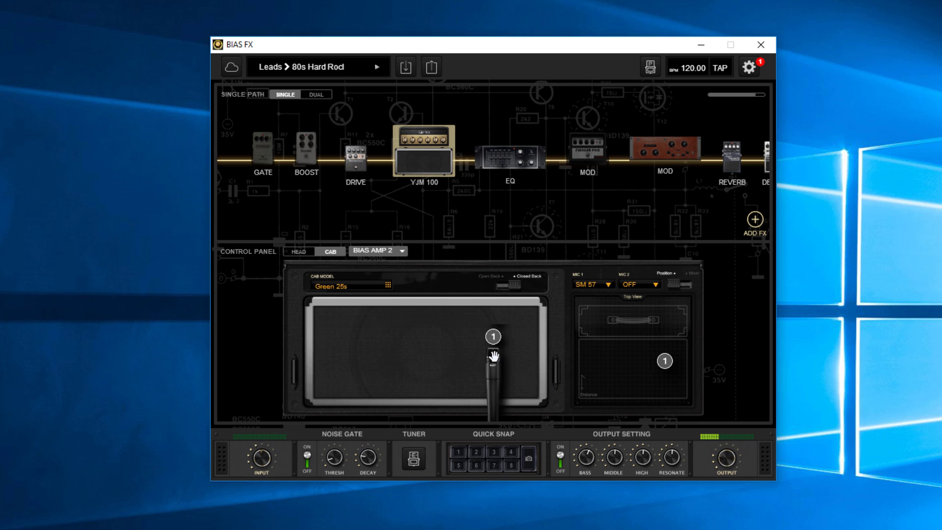
Nudge the SM 57 slightly left, add an MD 421 as mic 2, and move it toward the cab's left.
mouse_move(493, 355)
mouse_down()
mouse_move(475, 358)
mouse_move(531, 356)
mouse_move(516, 373)
mouse_move(441, 373)
mouse_move(479, 382)
mouse_move(477, 393)
mouse_up()
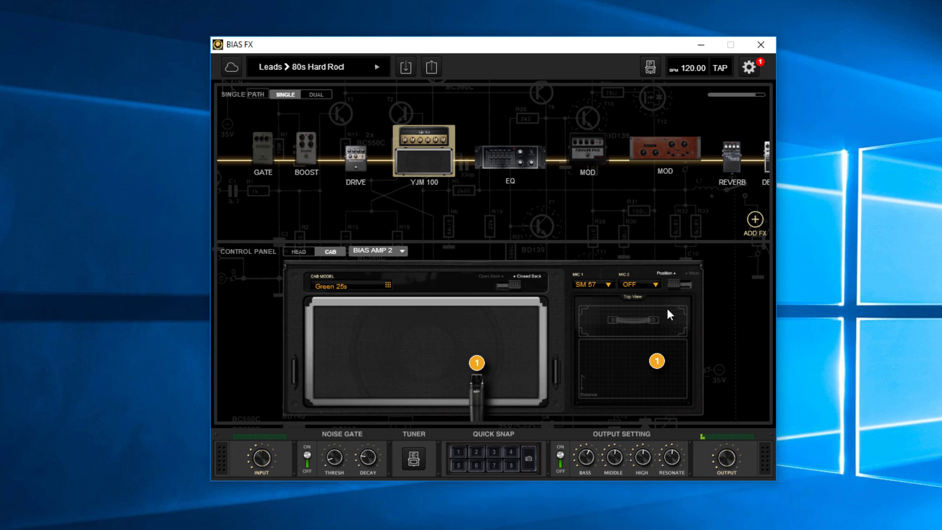
click(652, 284)
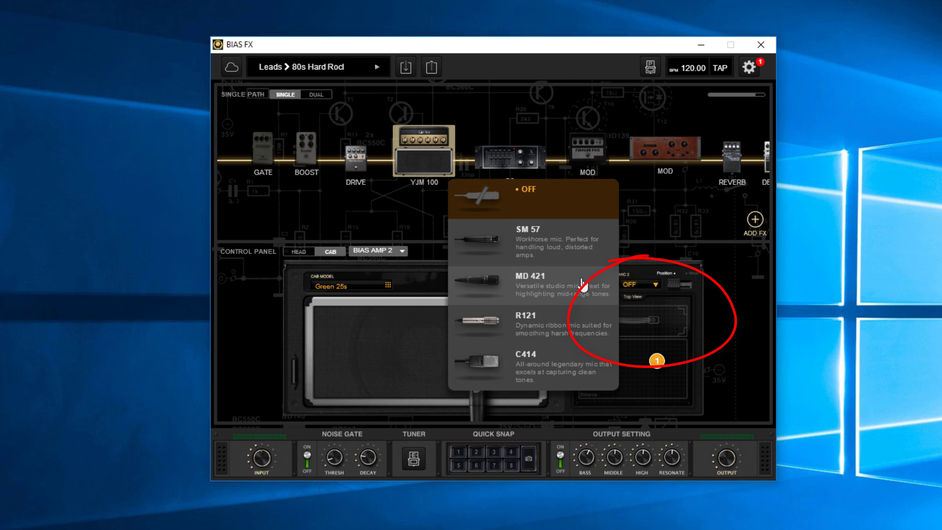
click(563, 290)
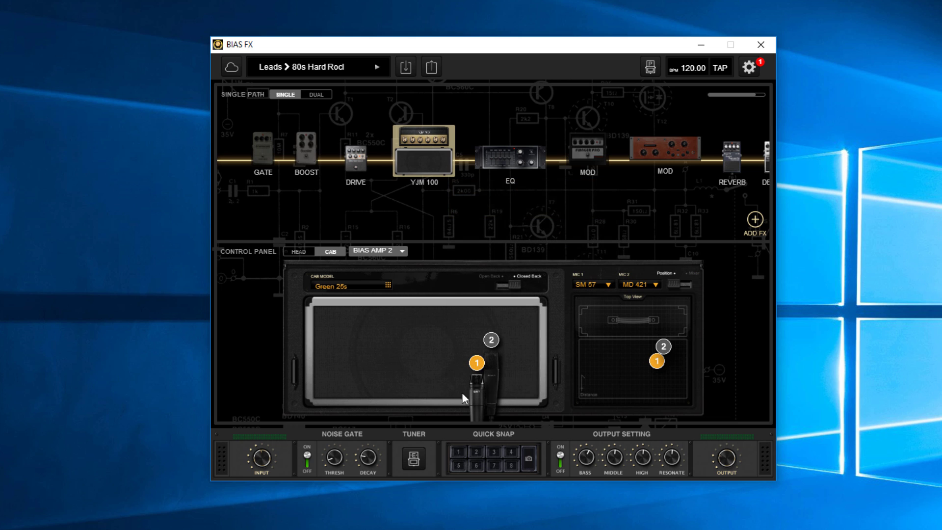
mouse_move(494, 371)
mouse_down()
mouse_move(371, 378)
mouse_move(400, 403)
mouse_move(347, 393)
mouse_move(380, 393)
mouse_up()
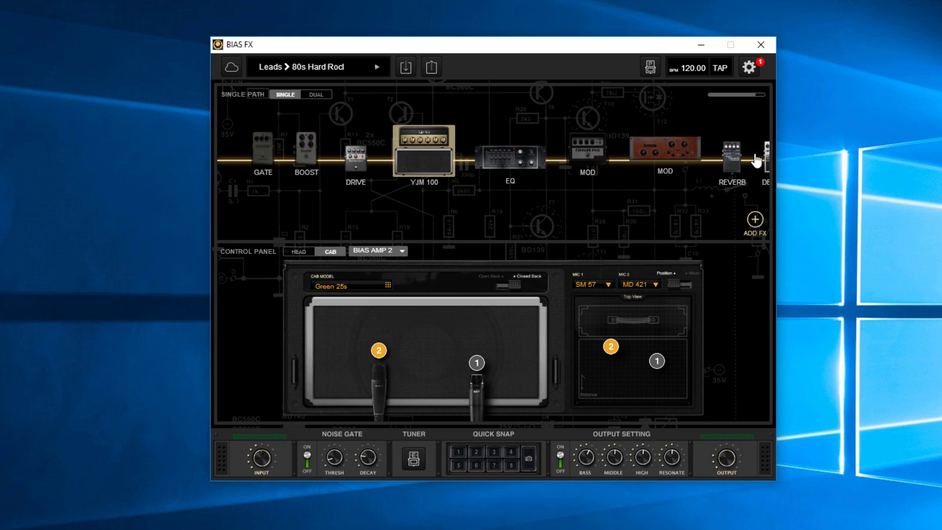
mouse_move(362, 178)
mouse_move(739, 152)
Load the Mesa Rectifier MIX preset from the Hard Rock and Metal bank.
mouse_move(412, 151)
click(363, 74)
mouse_move(292, 284)
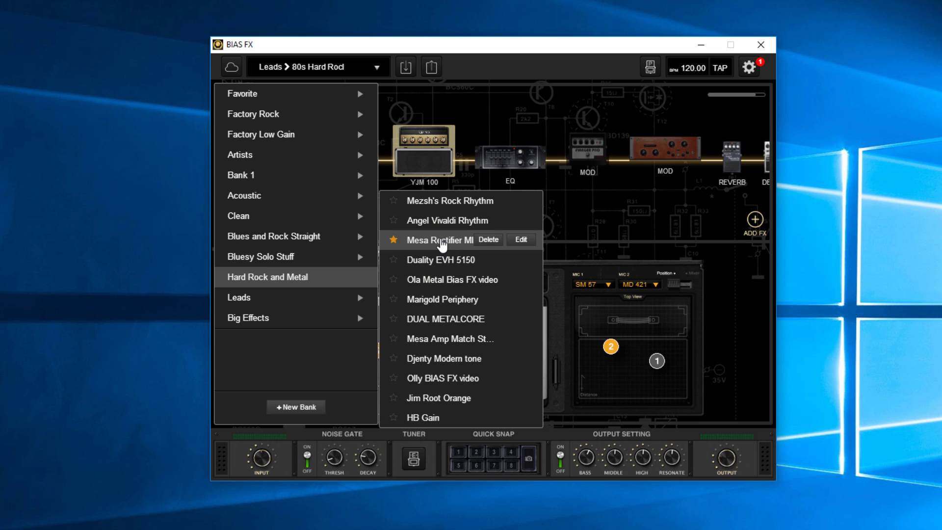
click(437, 246)
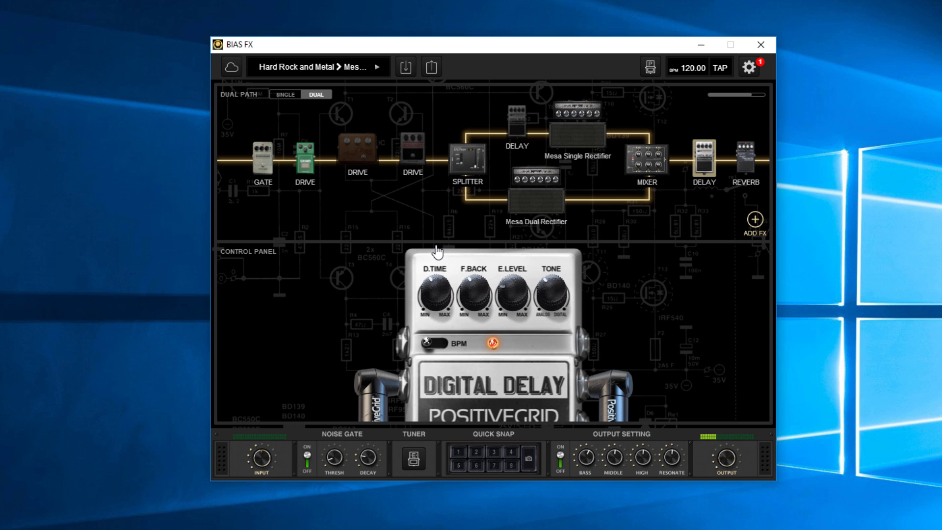
mouse_move(569, 199)
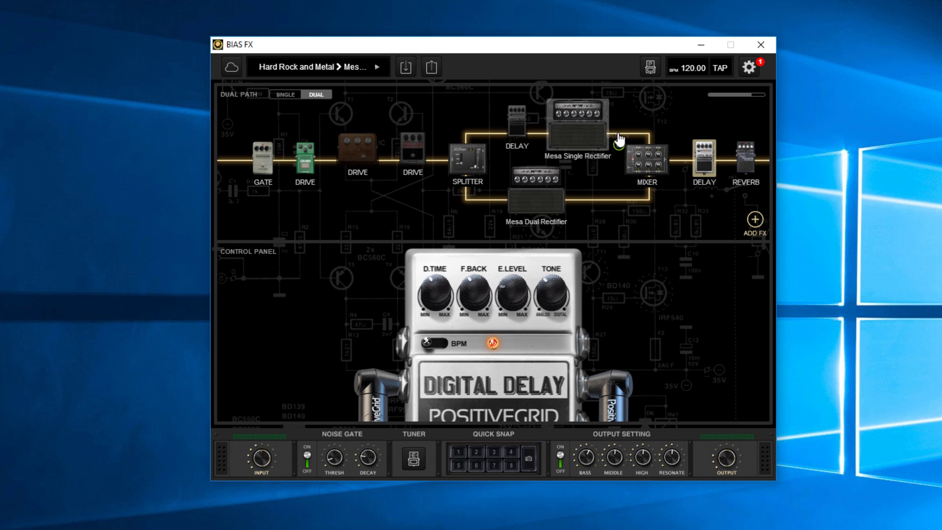